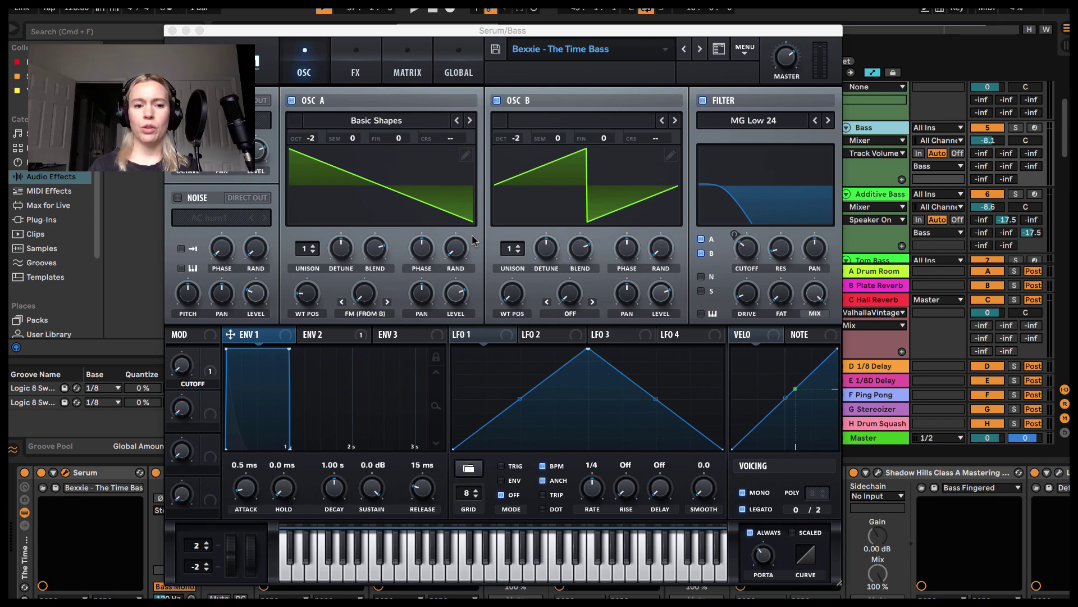
Show the Env 2 envelope and check which modulators are assigned to the filter cutoff.
{"action": "left_click", "coordinate": [323, 334]}
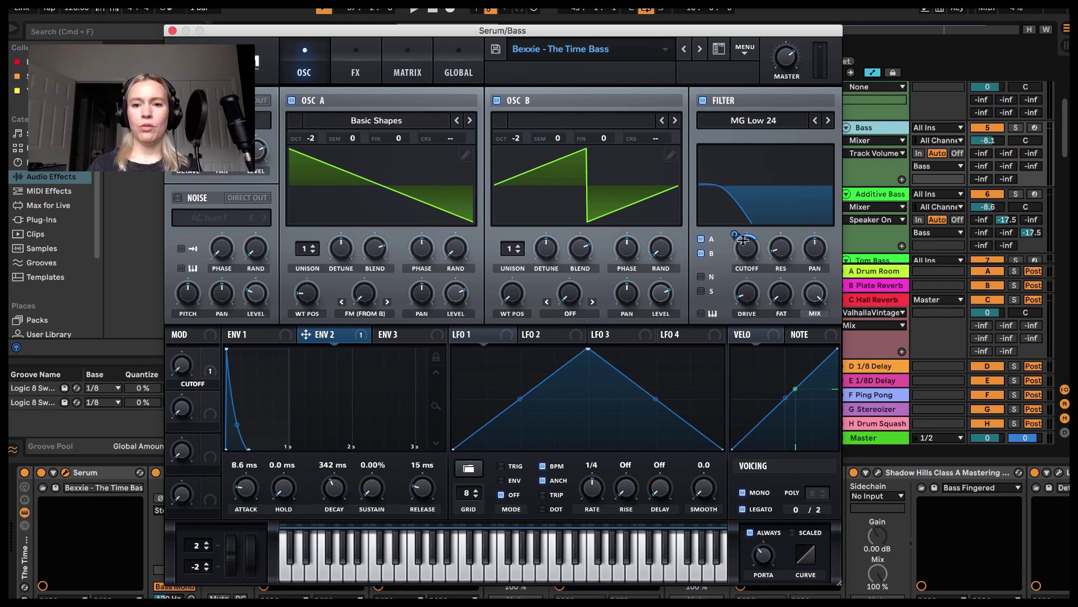
{"action": "mouse_move", "coordinate": [746, 255]}
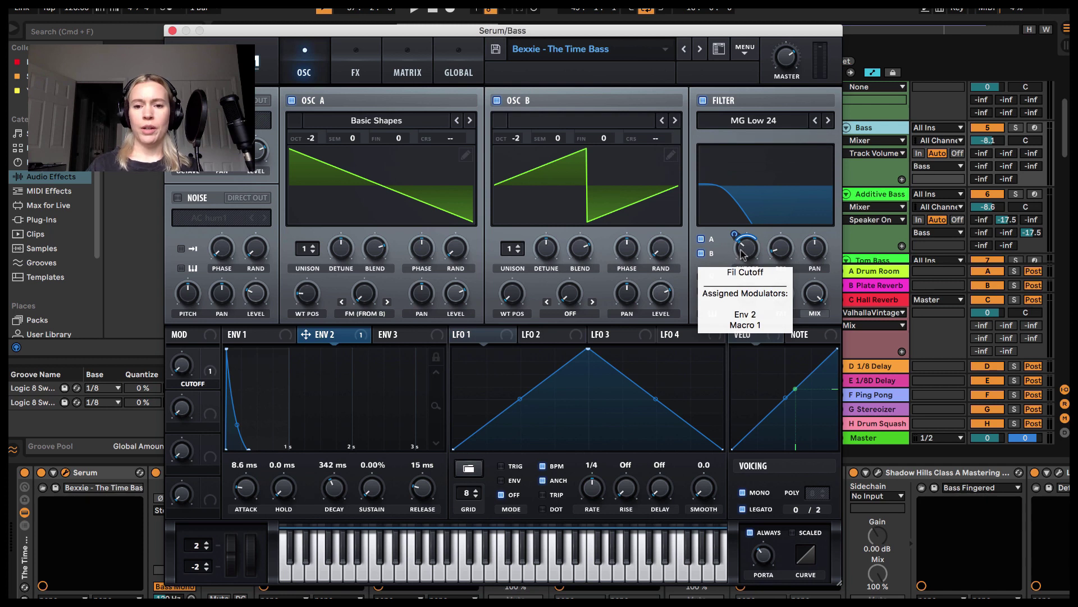
{"action": "left_click", "coordinate": [701, 253]}
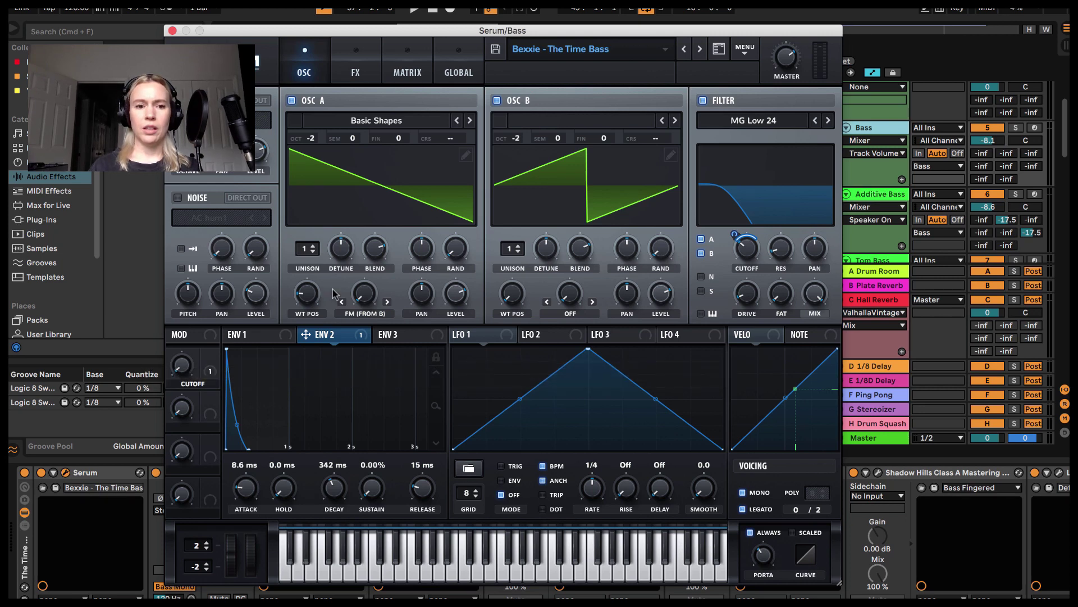
Start playback of the arrangement and solo the Bass track.
{"action": "key", "text": "space"}
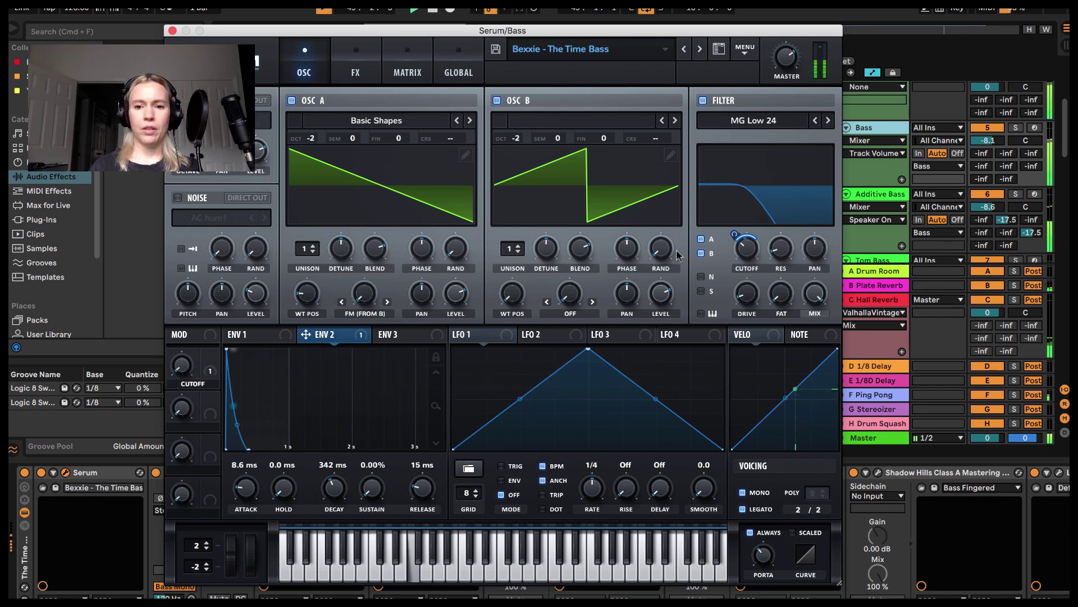
{"action": "left_click", "coordinate": [1016, 128]}
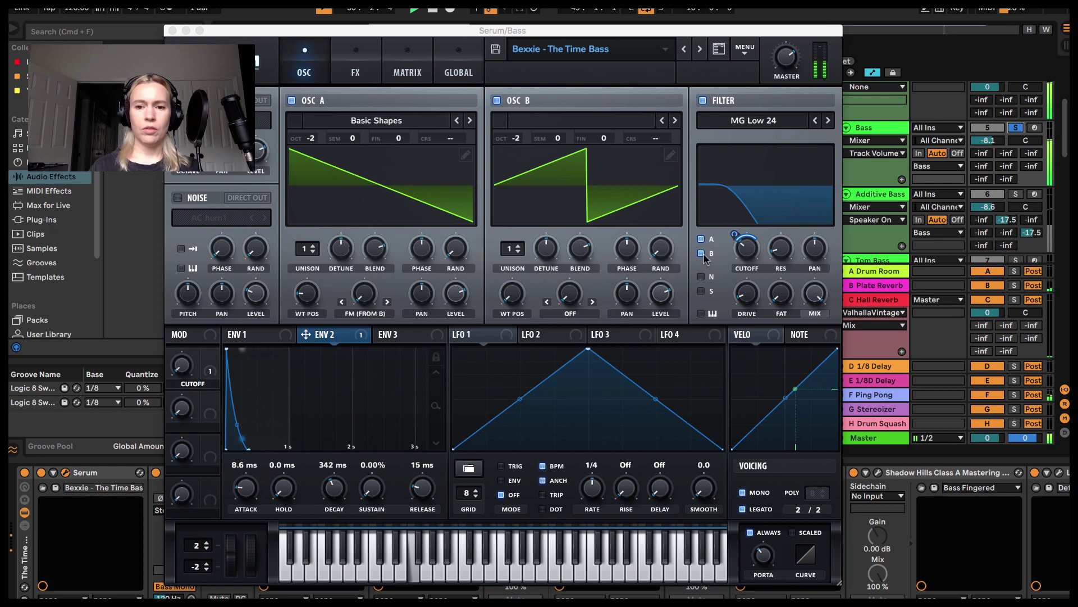
Bypass the Env 2 modulator on the filter cutoff to compare the sound, and re-enable it.
{"action": "right_click", "coordinate": [747, 247]}
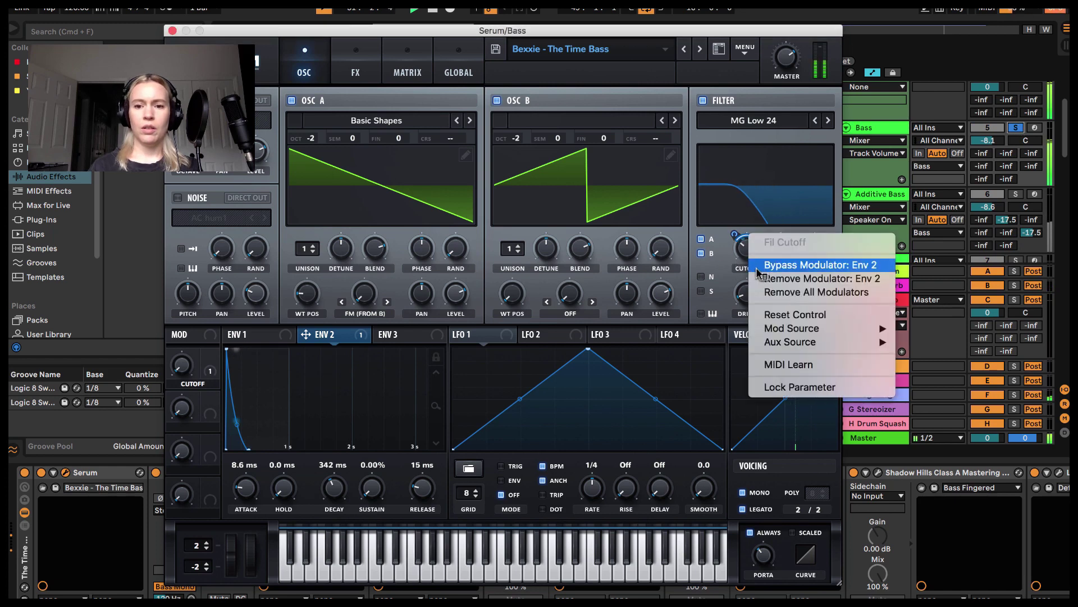
{"action": "left_click", "coordinate": [754, 266]}
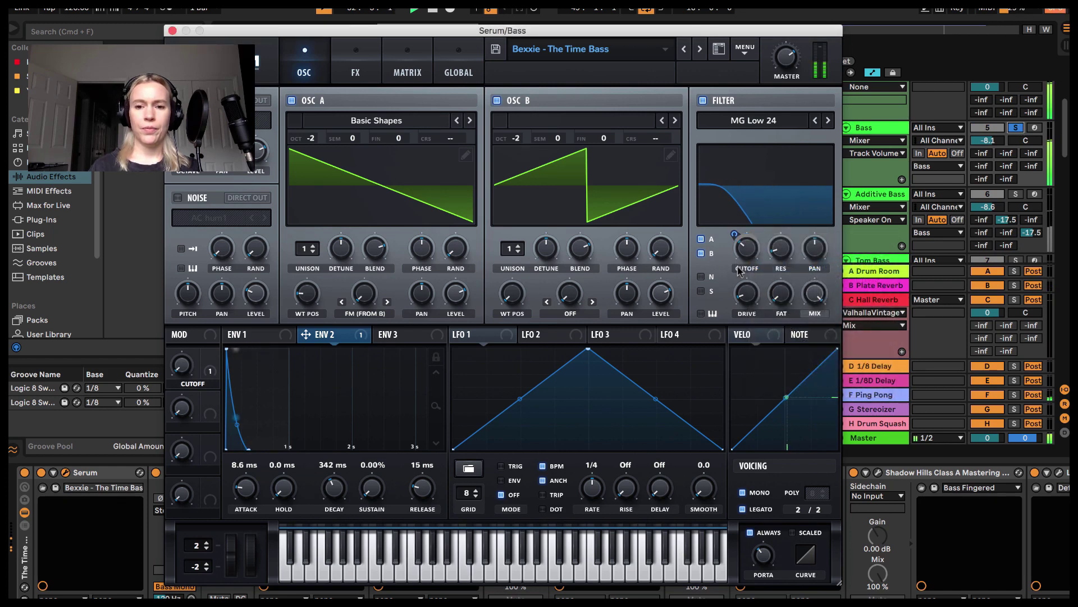
{"action": "right_click", "coordinate": [750, 250]}
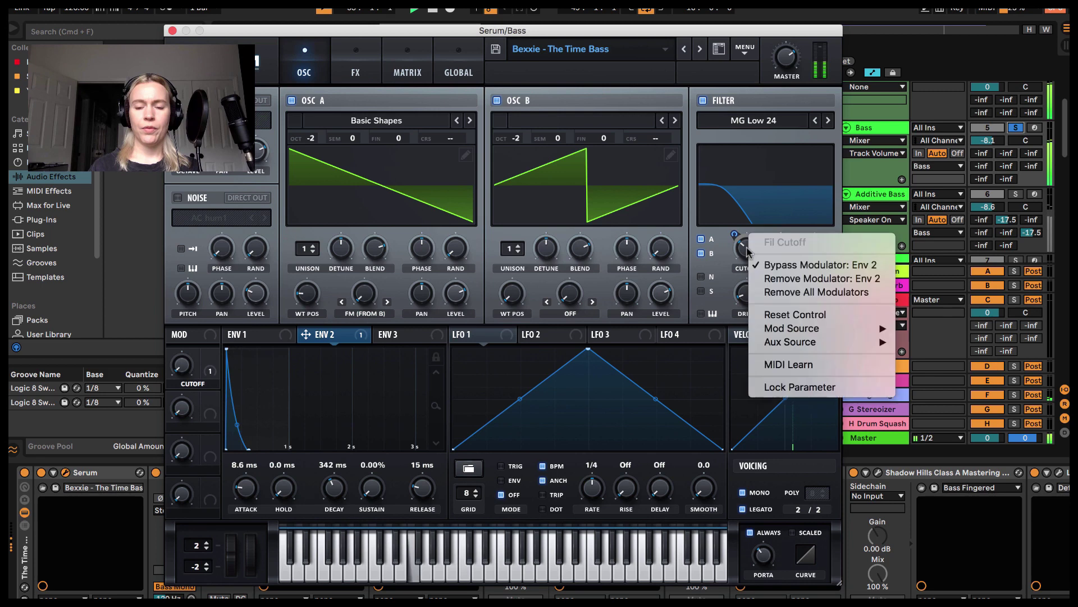
{"action": "left_click", "coordinate": [772, 265]}
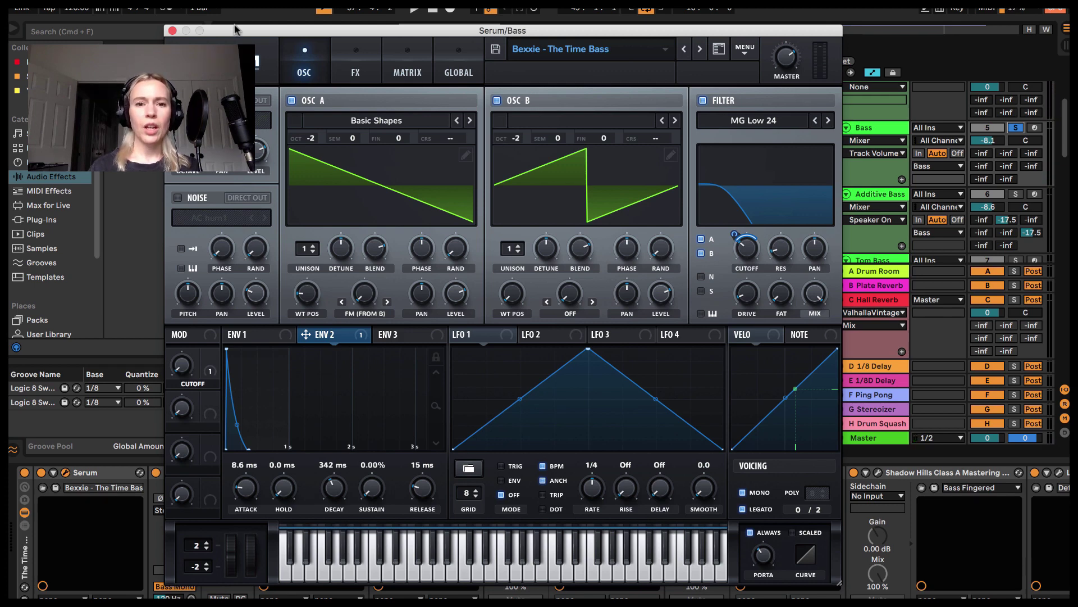
Close the Serum window and select the Bass Mono device in the Bass track's chain.
{"action": "left_click", "coordinate": [172, 31]}
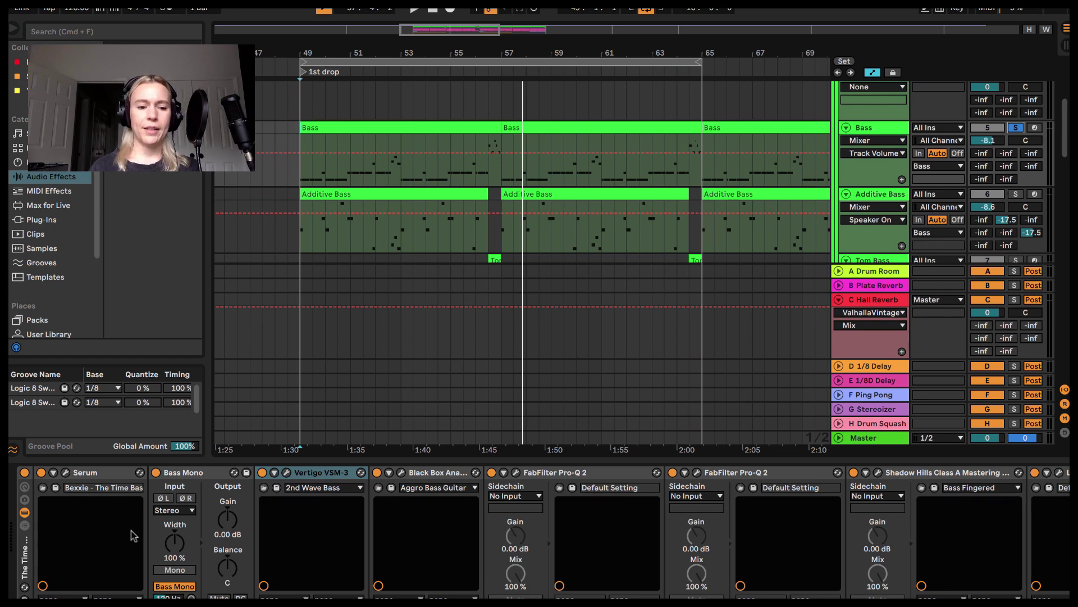
{"action": "left_click", "coordinate": [209, 475]}
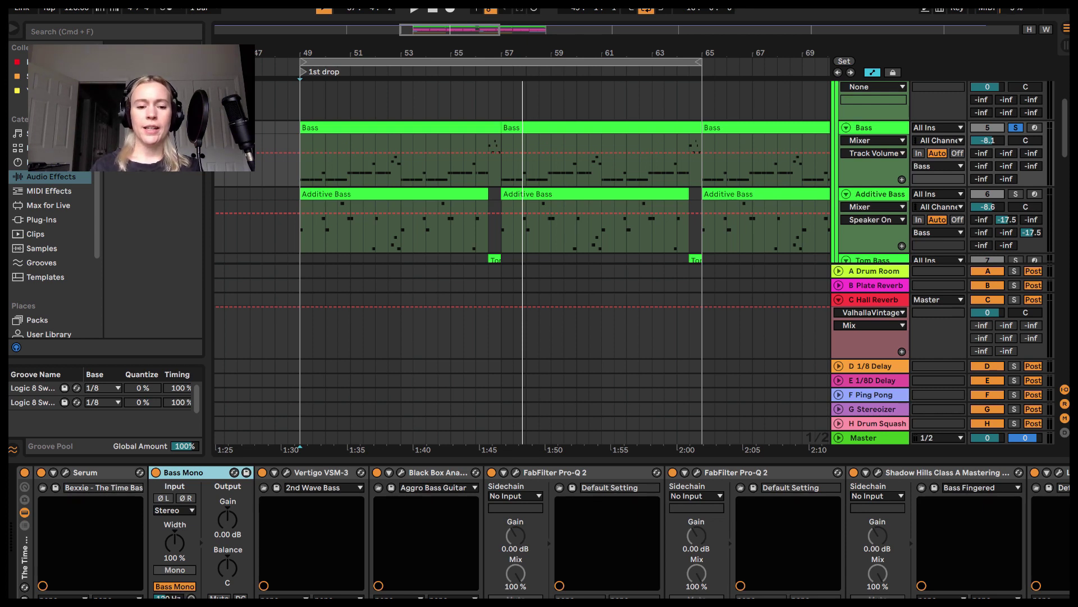
Open Vertigo VSM-3 in the Bass chain, examine its settings and preset list, and close both.
{"action": "left_click", "coordinate": [318, 475]}
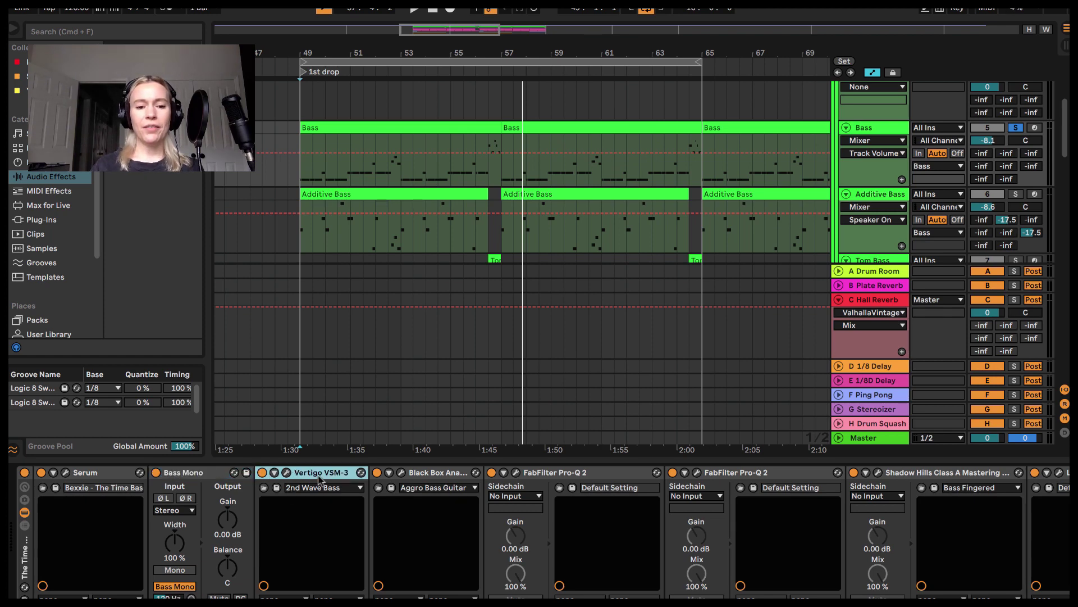
{"action": "left_click", "coordinate": [286, 472]}
{"action": "left_click_drag", "start_coordinate": [422, 227], "coordinate": [458, 206]}
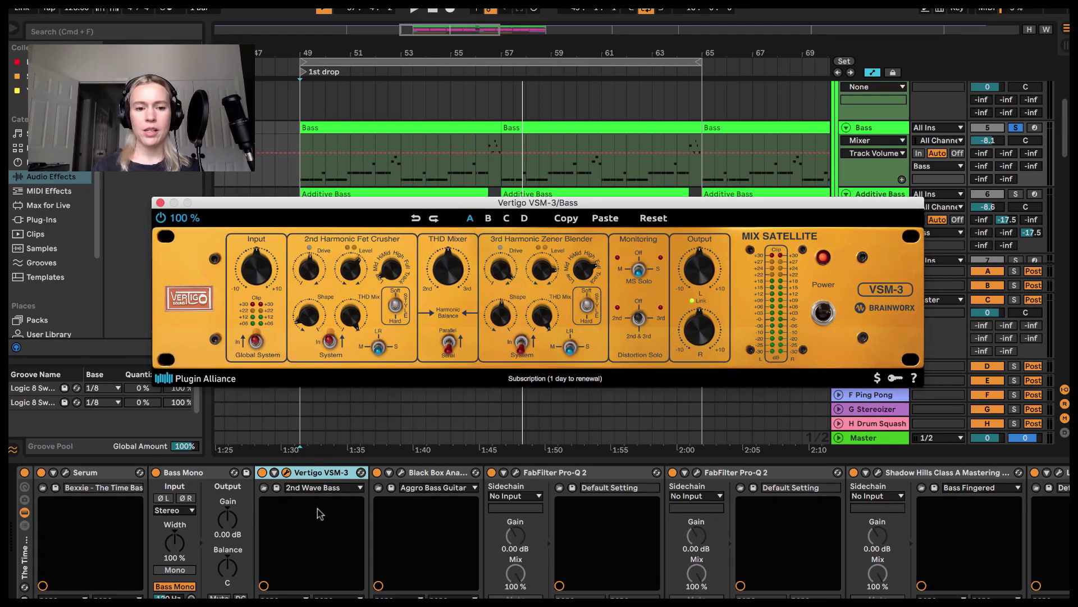
{"action": "left_click", "coordinate": [317, 488]}
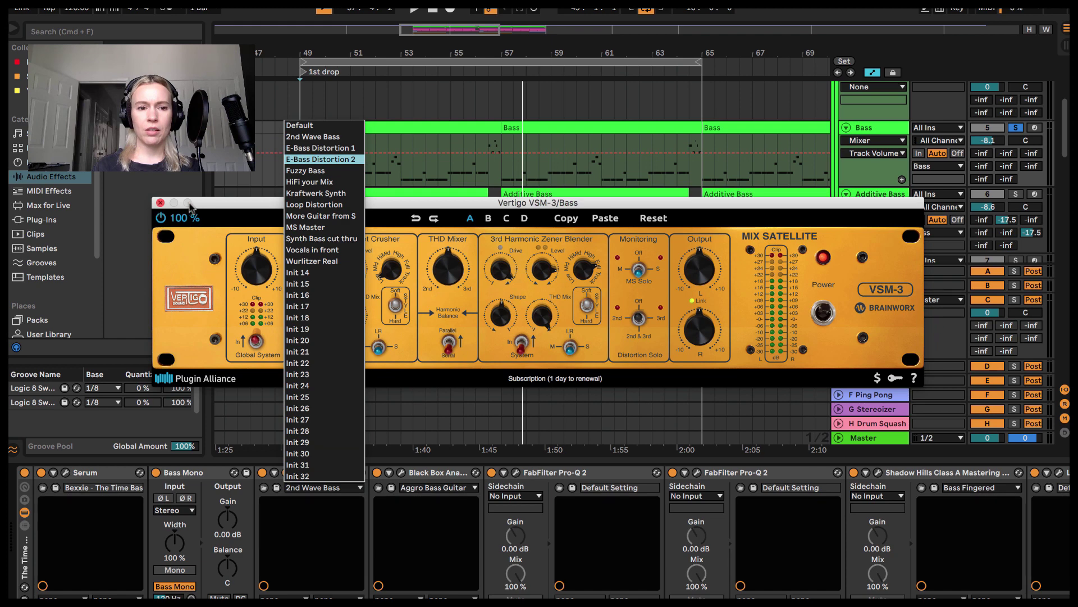
{"action": "left_click", "coordinate": [160, 202]}
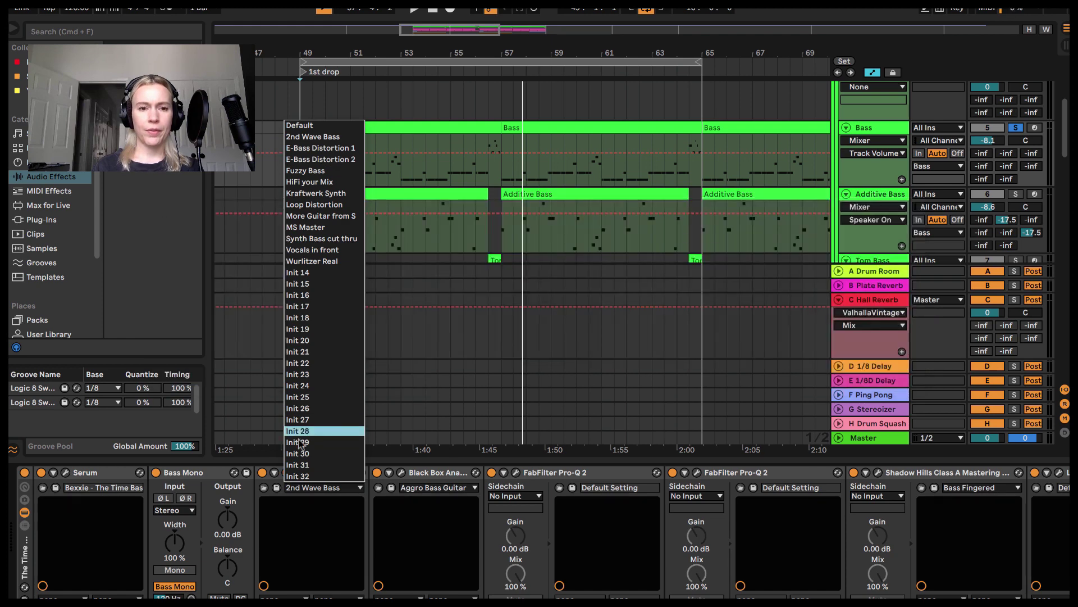
{"action": "left_click", "coordinate": [367, 533]}
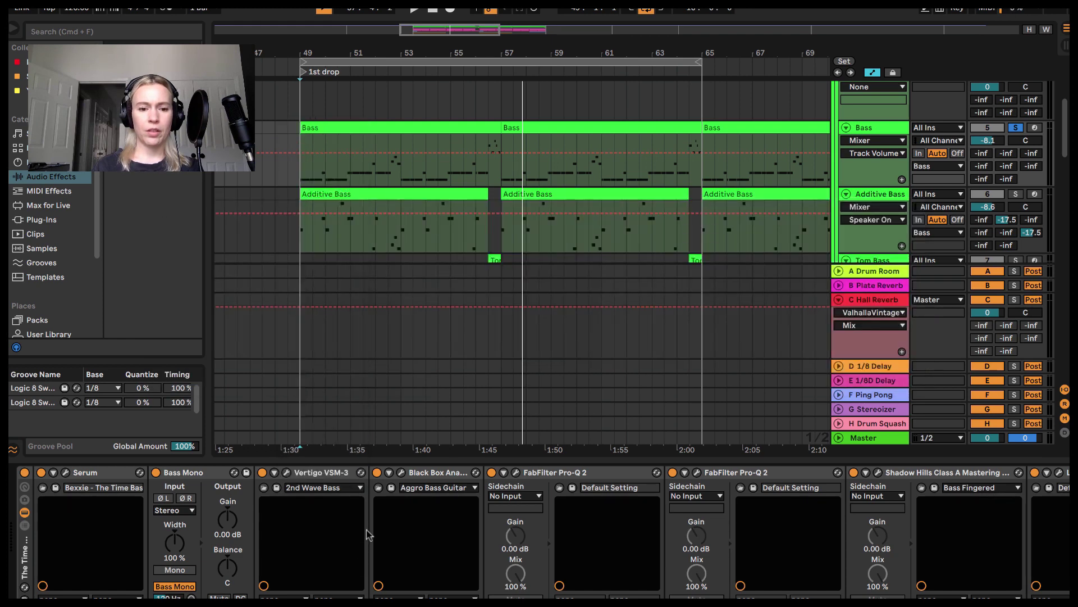
Open the Black Box Analog Design HG-2, look through its preset list, and close the plugin window.
{"action": "left_click", "coordinate": [402, 474]}
{"action": "left_click", "coordinate": [454, 487]}
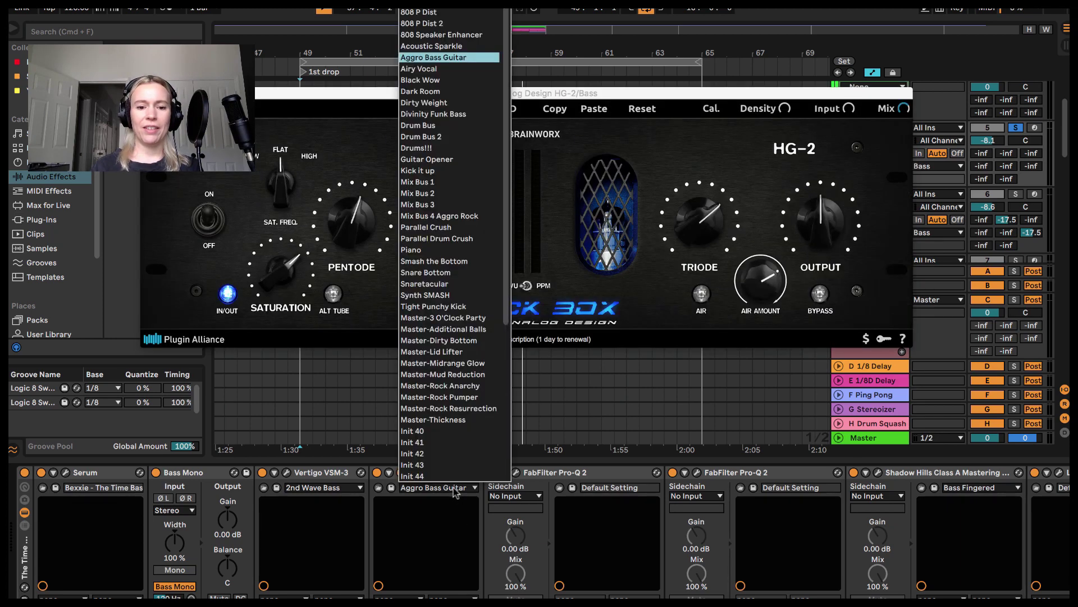
{"action": "left_click", "coordinate": [454, 487]}
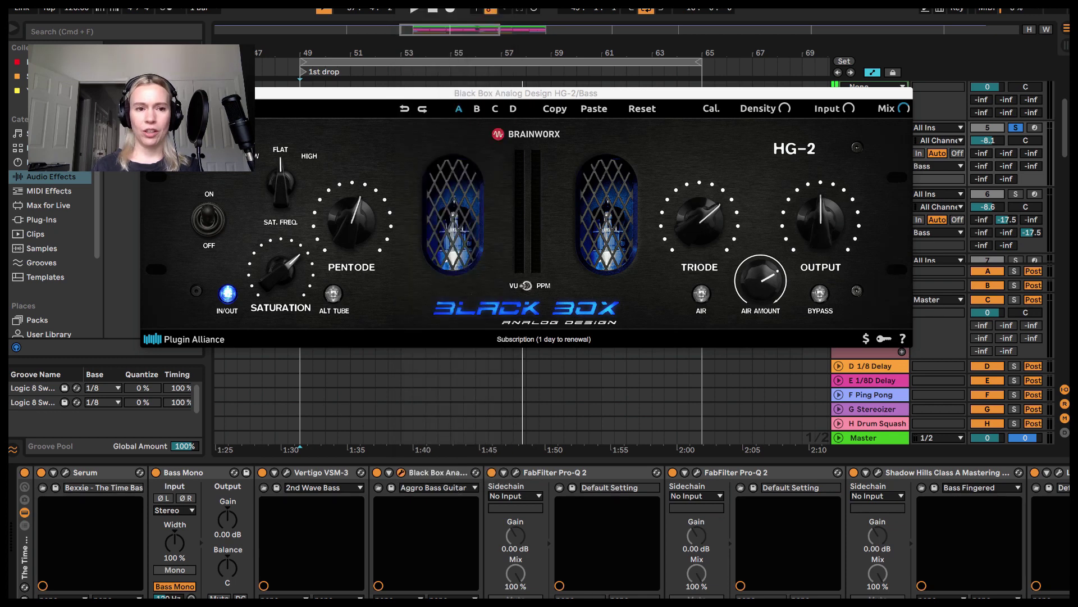
{"action": "left_click", "coordinate": [402, 474]}
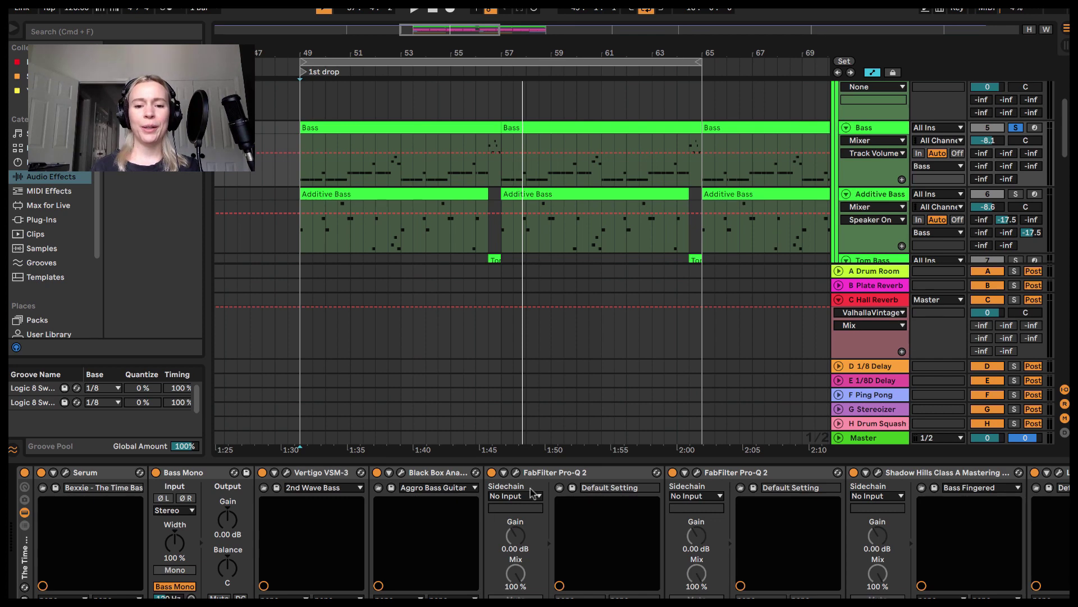
Inspect the EQ curve of the first FabFilter Pro-Q 2, close it, and move on to the second Pro-Q 2.
{"action": "left_click", "coordinate": [517, 474]}
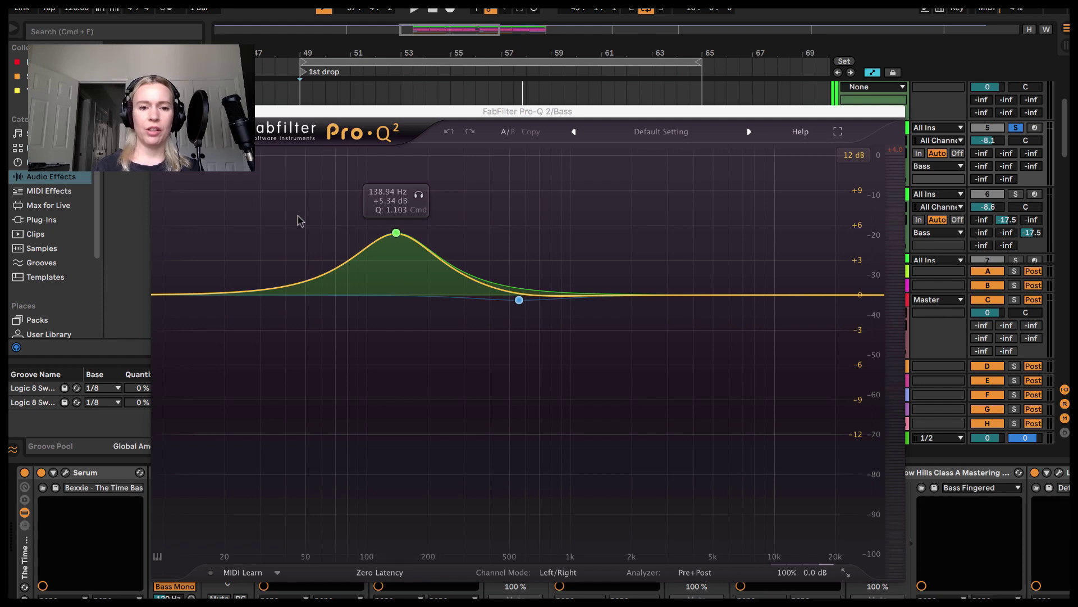
{"action": "left_click", "coordinate": [159, 111]}
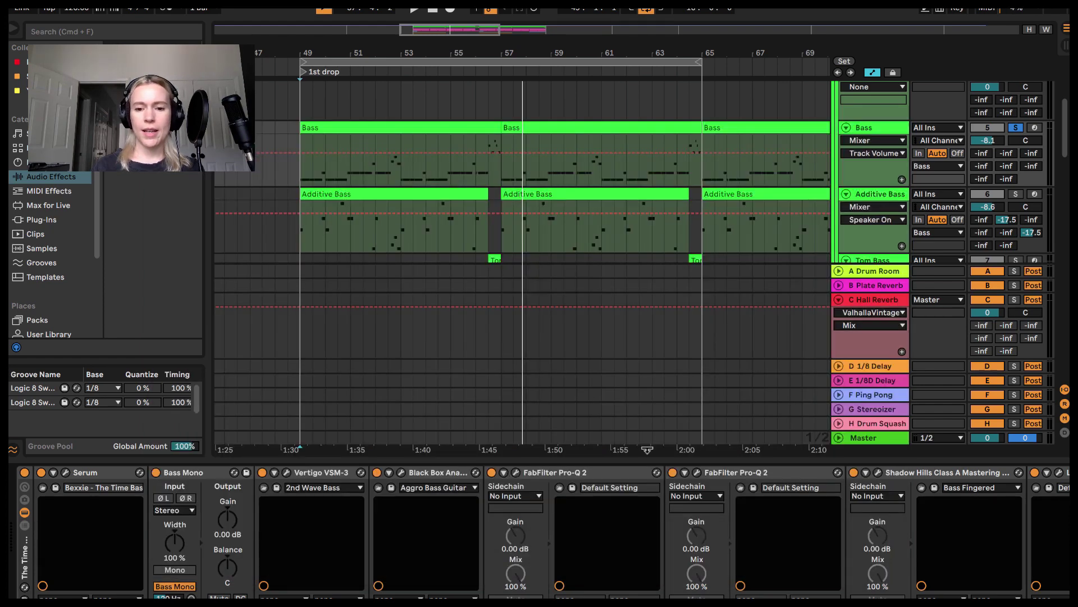
{"action": "left_click", "coordinate": [697, 474]}
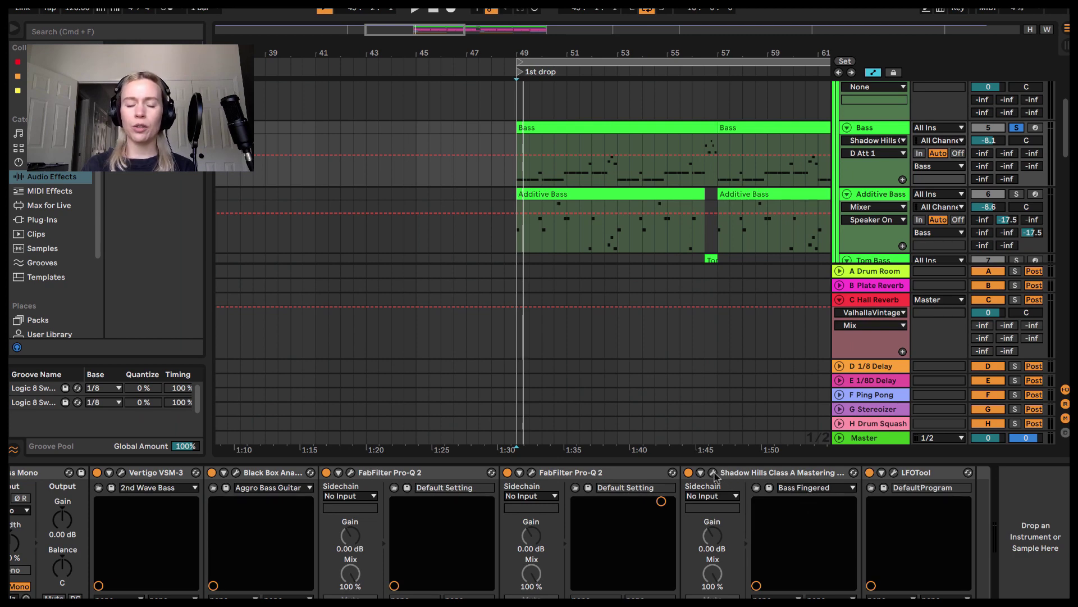
Open the Shadow Hills Class A Mastering Comp to examine its compressor settings, and hide its window.
{"action": "left_click", "coordinate": [713, 474]}
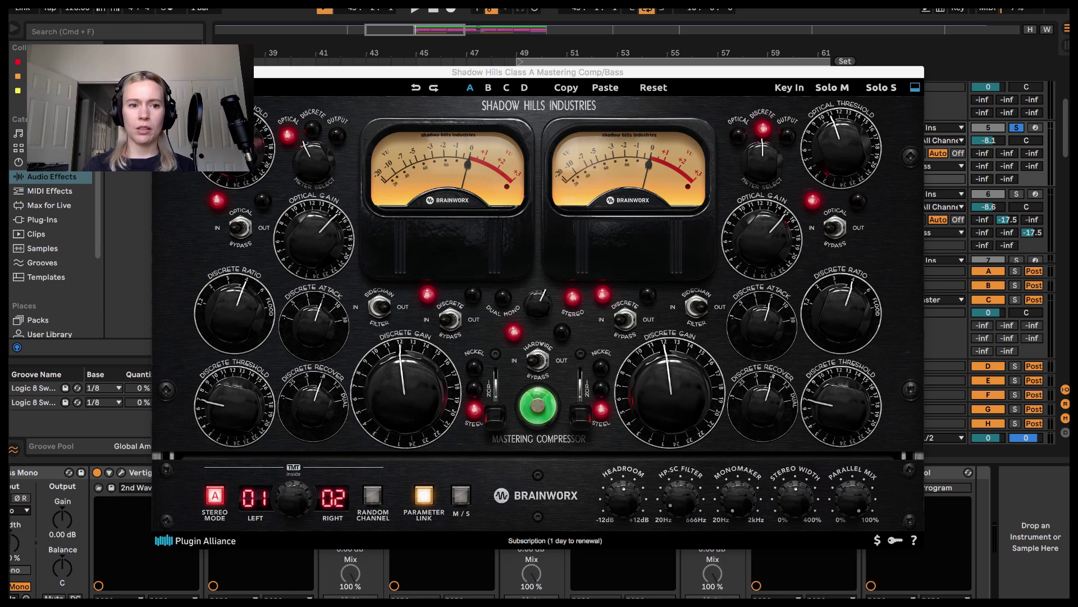
{"action": "key", "text": "super+alt+p"}
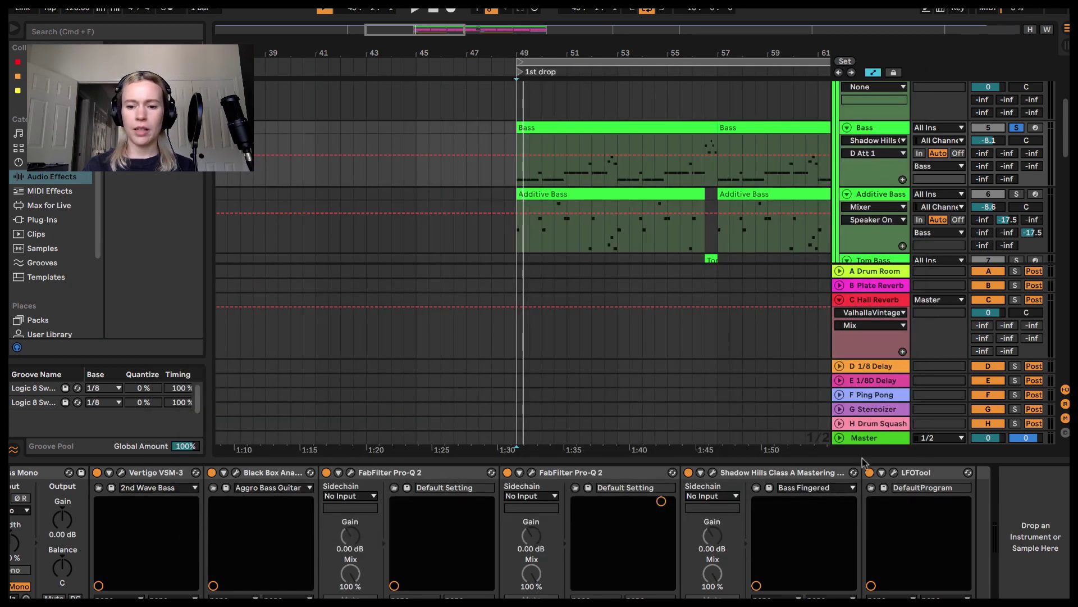
Open LFOTool from the Bass chain and reposition its window below the Bass clips.
{"action": "left_click", "coordinate": [894, 474]}
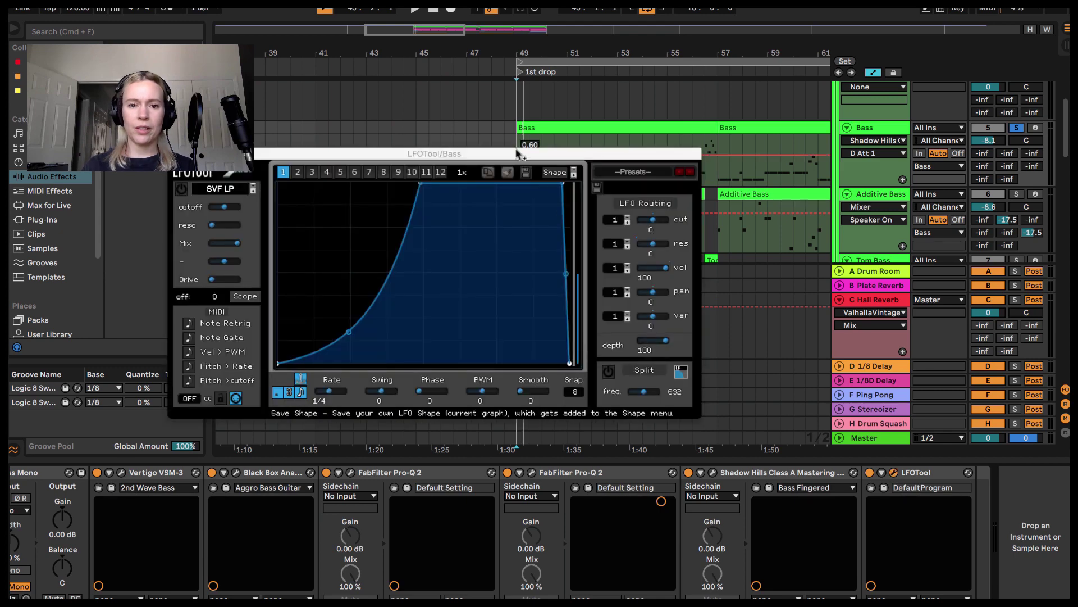
{"action": "left_click_drag", "start_coordinate": [521, 150], "coordinate": [606, 250]}
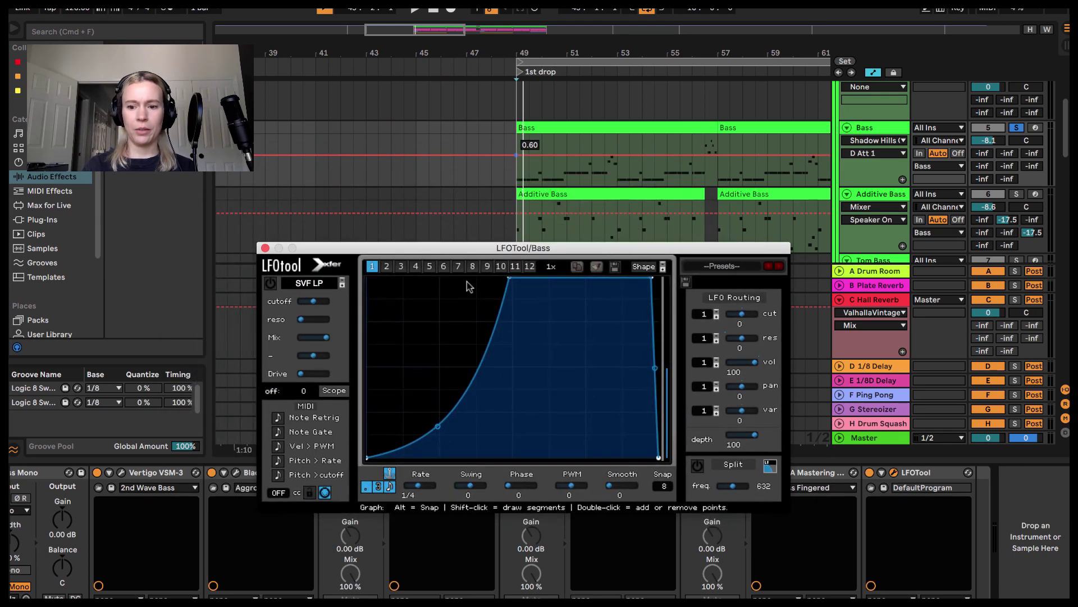
Toggle LFOTool's SVF LP filter on and off.
{"action": "left_click", "coordinate": [270, 283]}
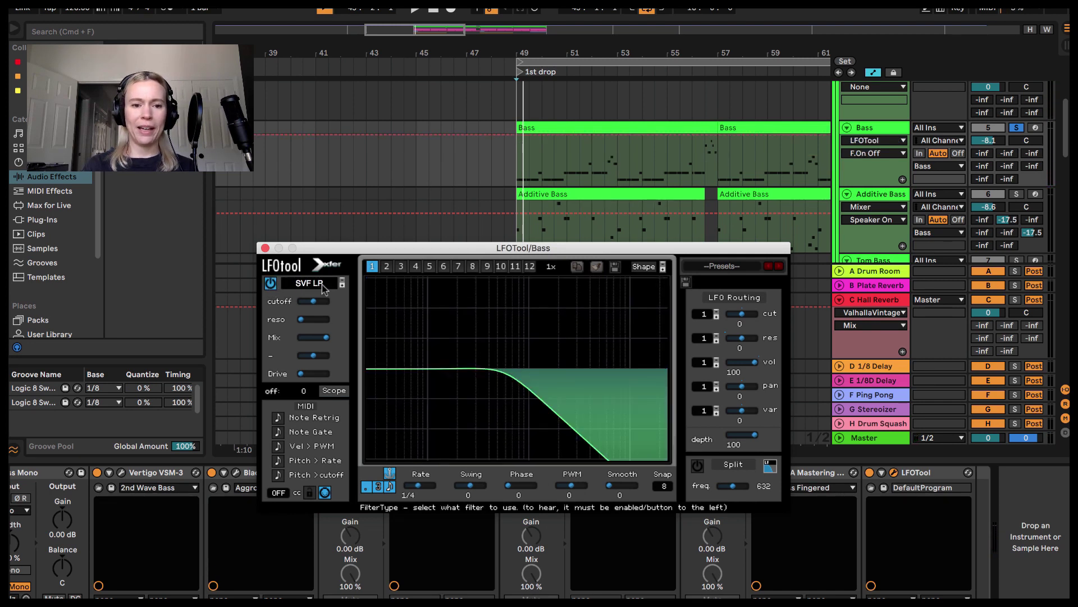
{"action": "left_click", "coordinate": [270, 284]}
{"action": "left_click", "coordinate": [270, 284]}
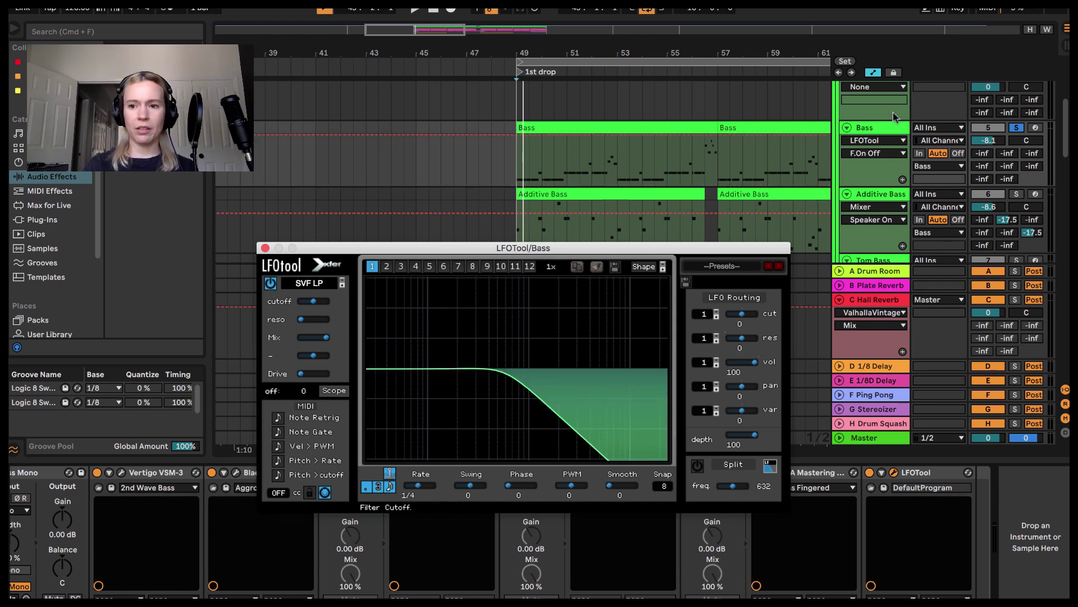
{"action": "left_click", "coordinate": [271, 284]}
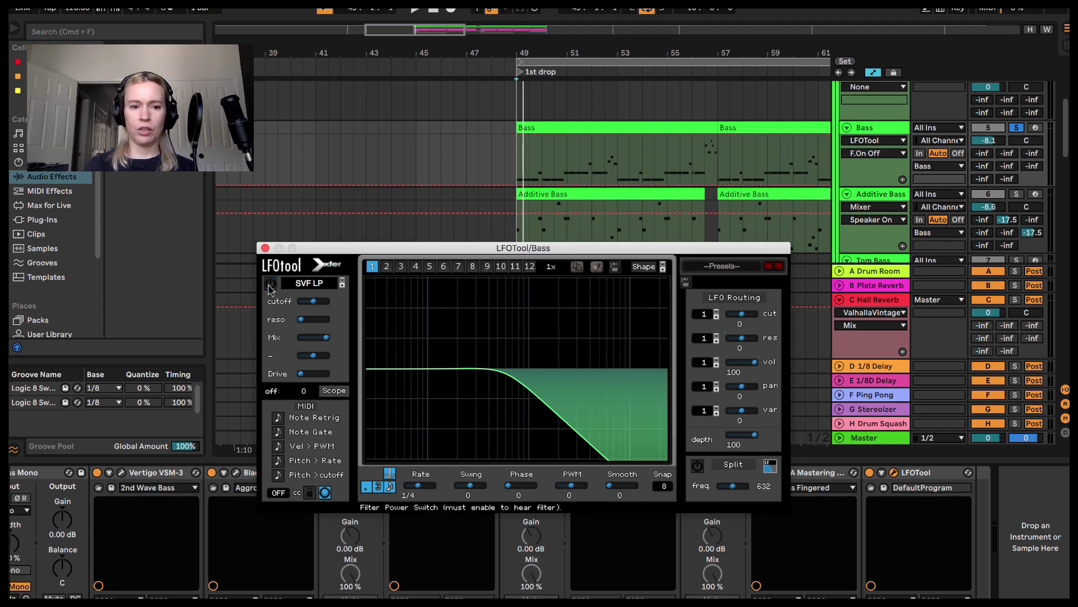
Play from the 1st drop locator, enable LFOTool's SVF LP filter during playback, and close the plugin window.
{"action": "left_click", "coordinate": [517, 75]}
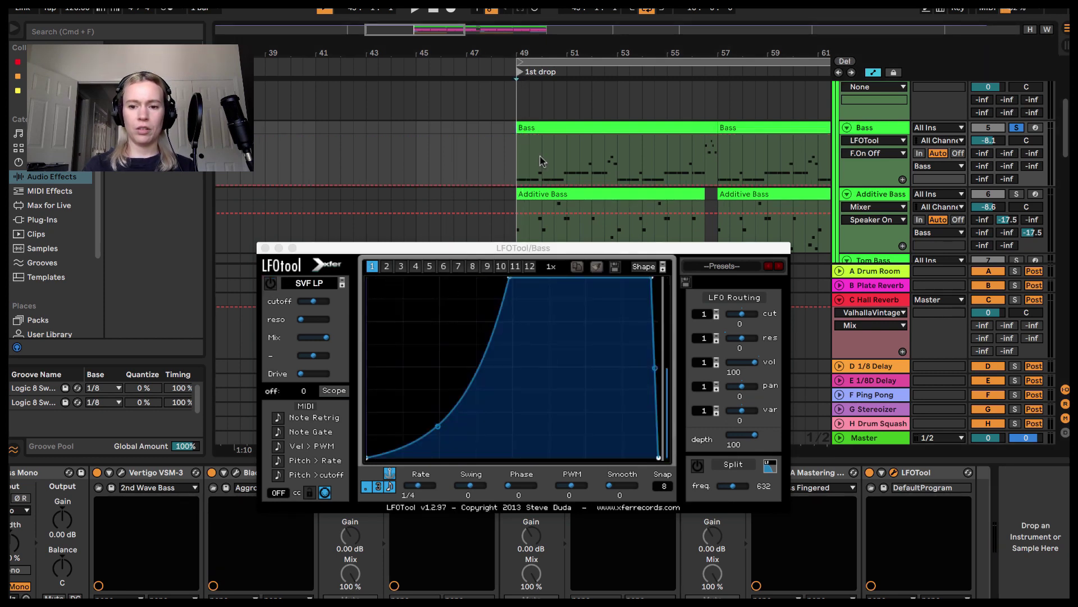
{"action": "key", "text": "space"}
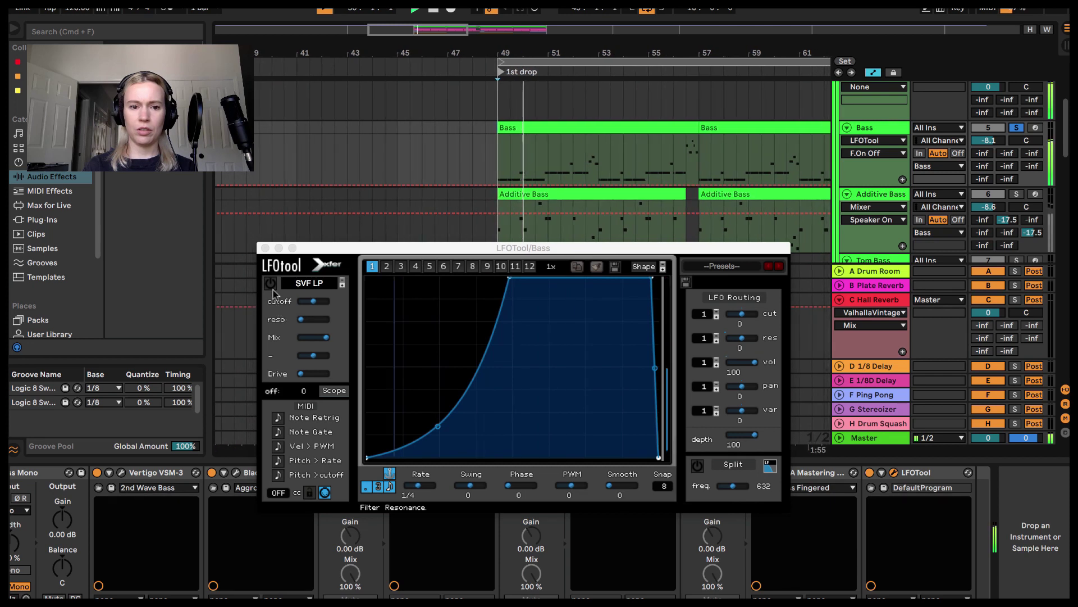
{"action": "left_click", "coordinate": [270, 283]}
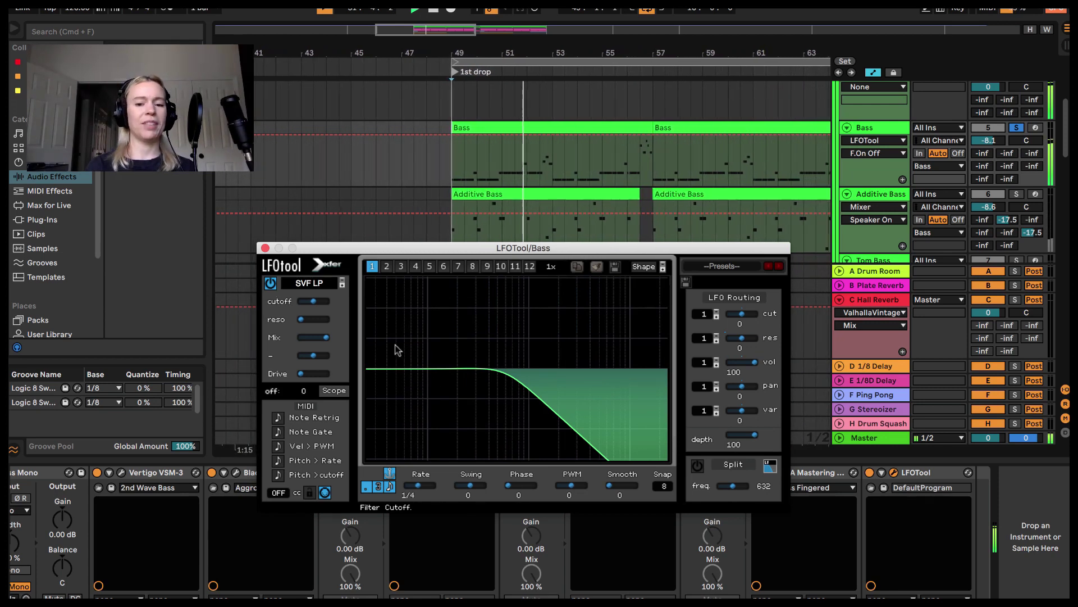
{"action": "left_click", "coordinate": [265, 248]}
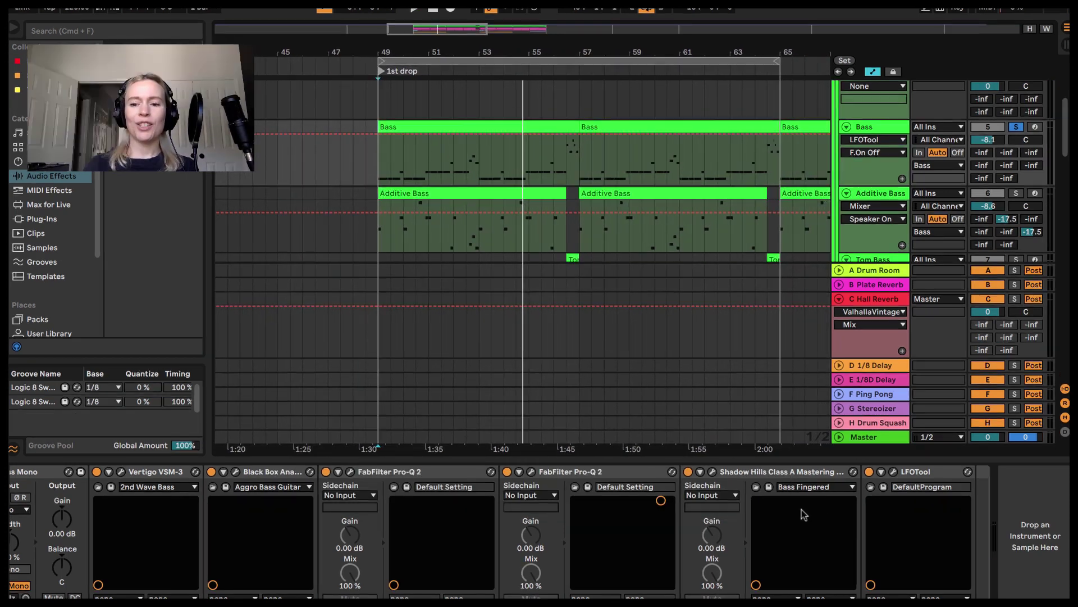
Bypass every effect after Serum in the Bass chain, from LFOTool and the Shadow Hills compressor back to Bass Mono.
{"action": "left_click", "coordinate": [688, 473]}
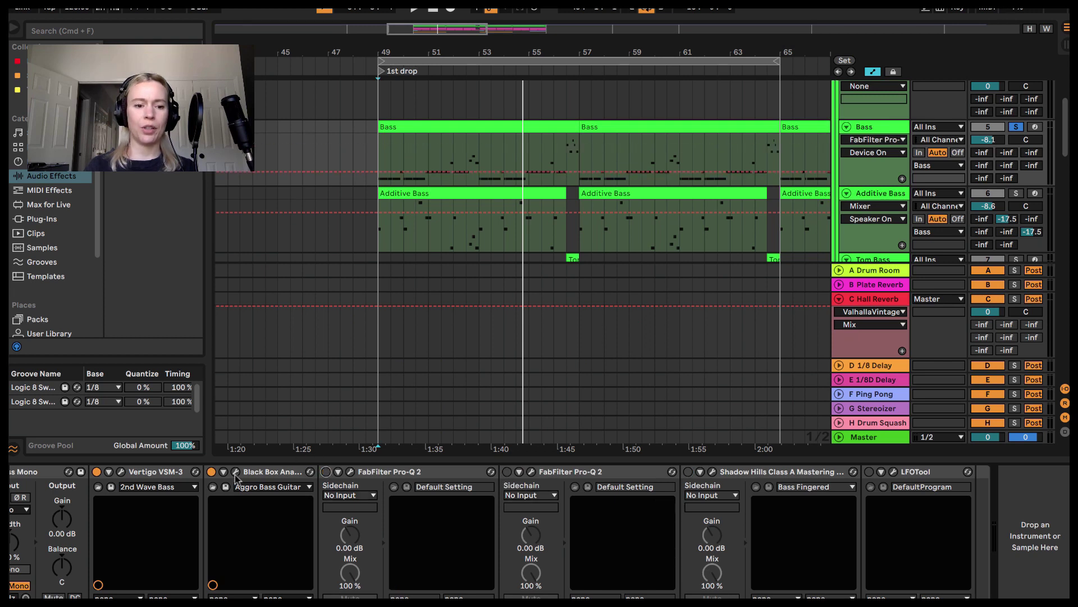
{"action": "left_click", "coordinate": [211, 472]}
{"action": "scroll", "coordinate": [211, 517], "scroll_direction": "left", "scroll_amount": 5}
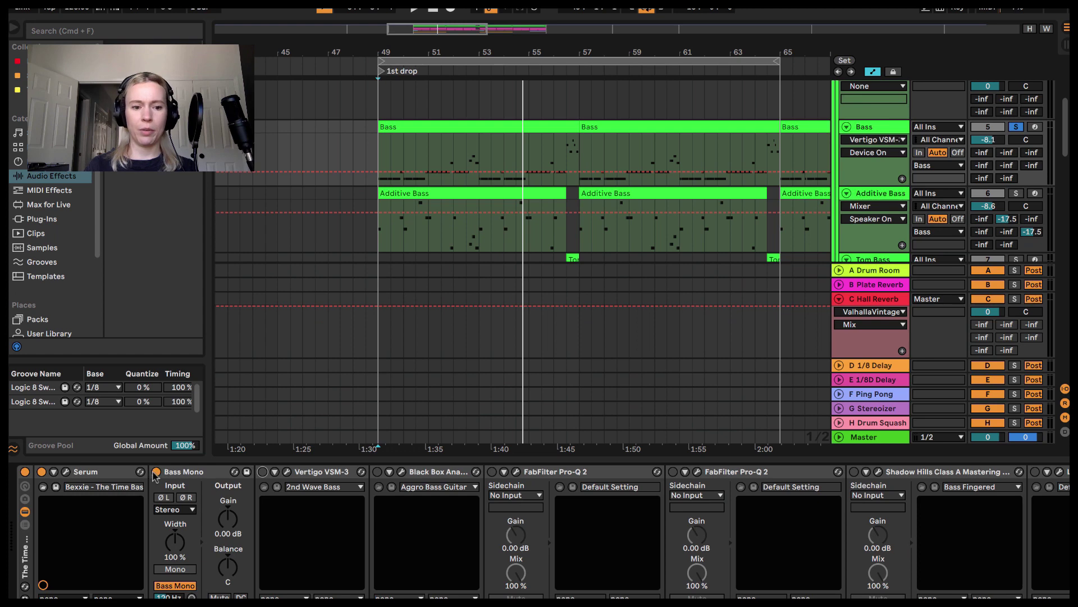
{"action": "left_click", "coordinate": [157, 471]}
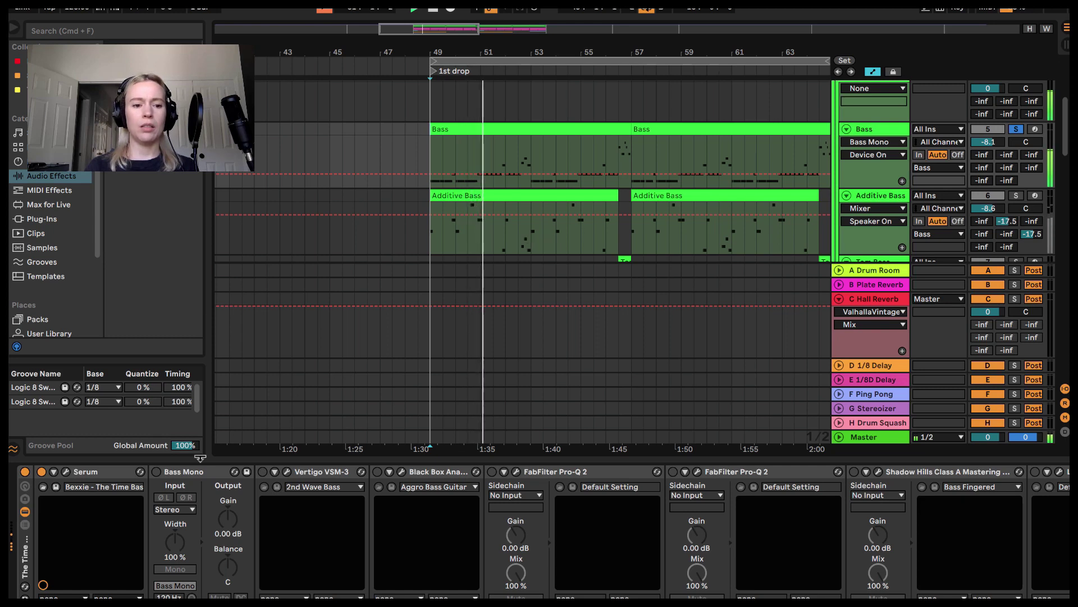
During playback from the 1st drop, re-enable Bass Mono, Vertigo VSM-3 and the Black Box saturator one after another.
{"action": "left_click", "coordinate": [156, 472]}
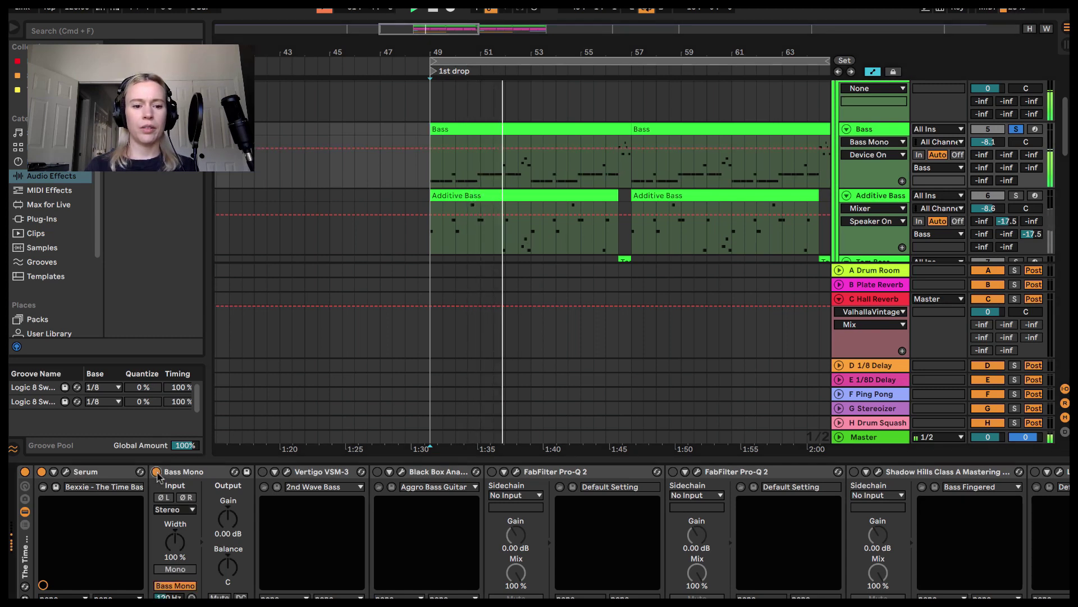
{"action": "left_click", "coordinate": [263, 472]}
{"action": "left_click", "coordinate": [377, 472]}
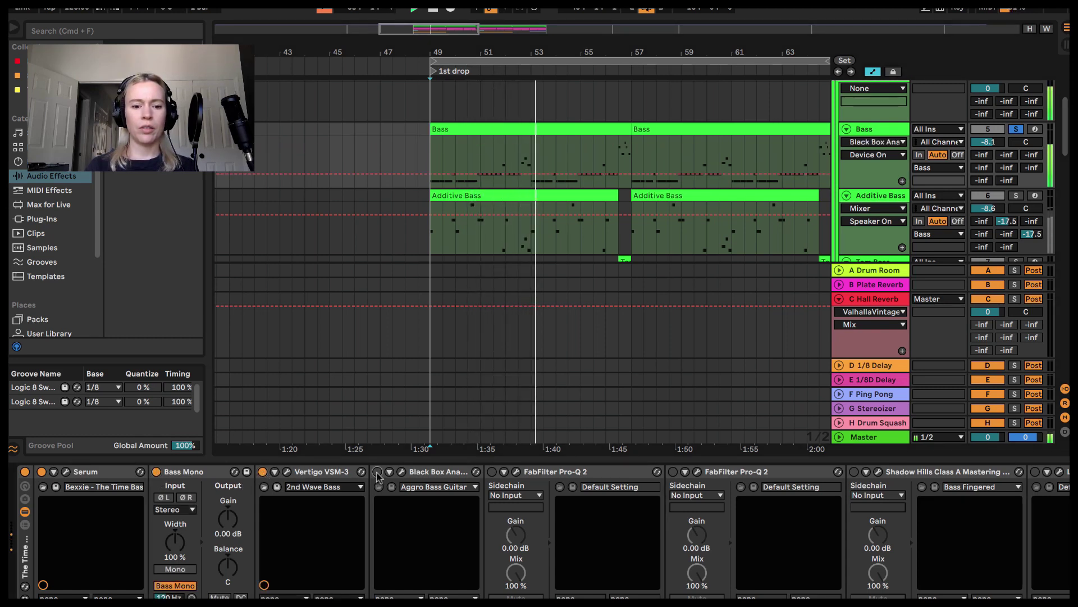
{"action": "left_click", "coordinate": [377, 472]}
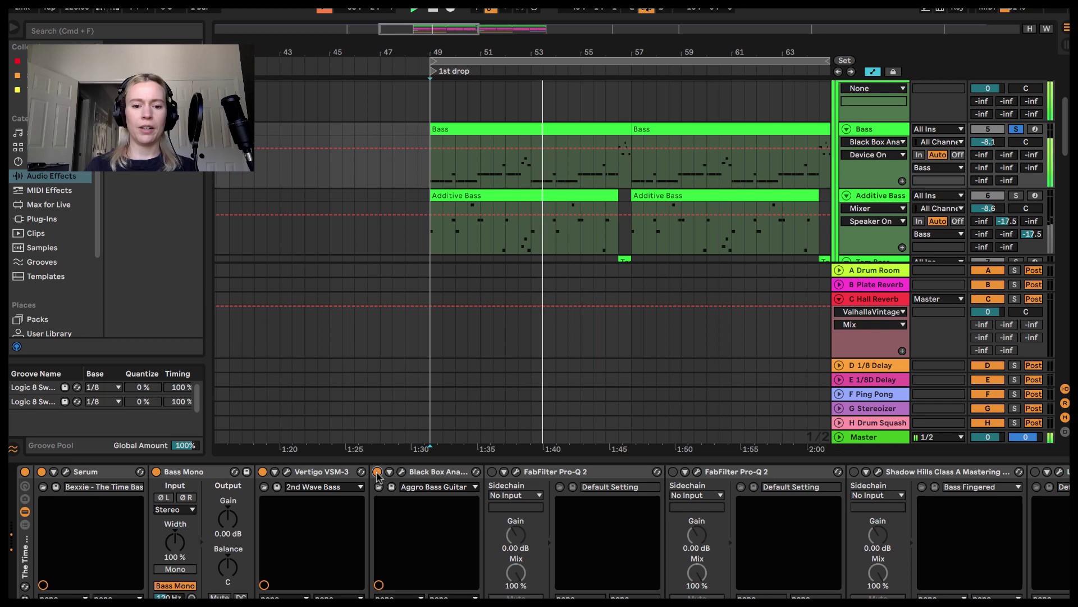
Re-enable both FabFilter Pro-Q 2 equalizers, the Shadow Hills compressor and LFOTool during playback, and place the insert marker in the second Bass clip.
{"action": "left_click", "coordinate": [492, 472]}
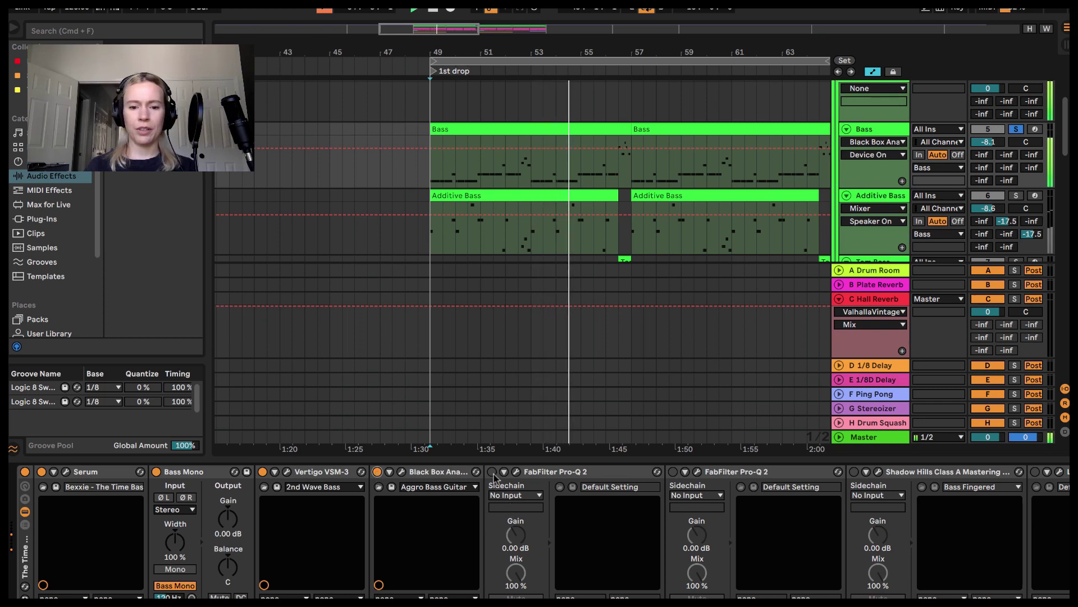
{"action": "left_click", "coordinate": [673, 472]}
{"action": "scroll", "coordinate": [692, 532], "scroll_direction": "right", "scroll_amount": 3}
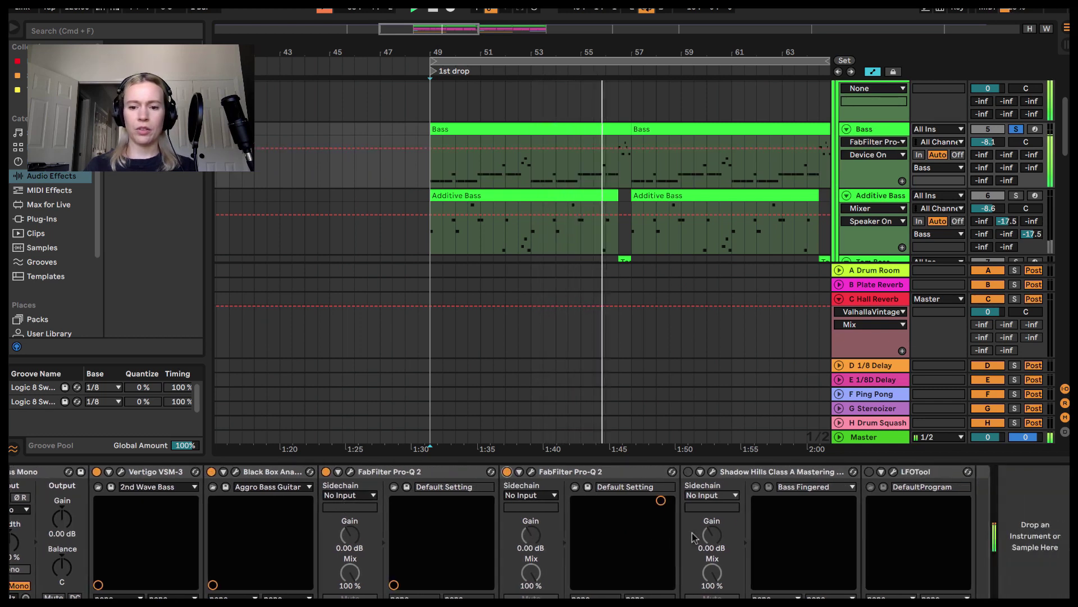
{"action": "left_click", "coordinate": [688, 472]}
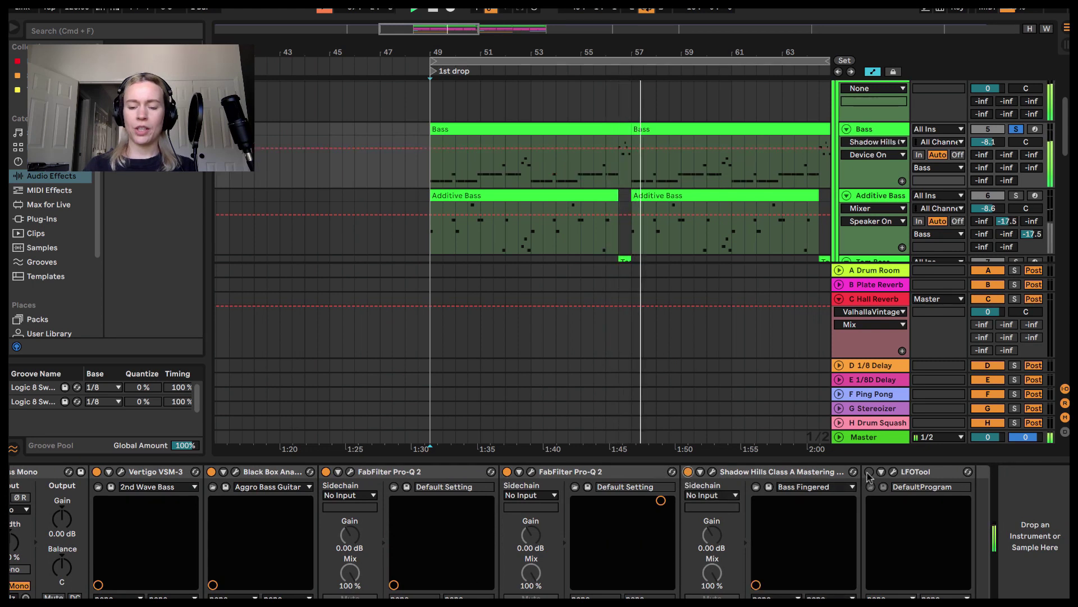
{"action": "left_click", "coordinate": [869, 473]}
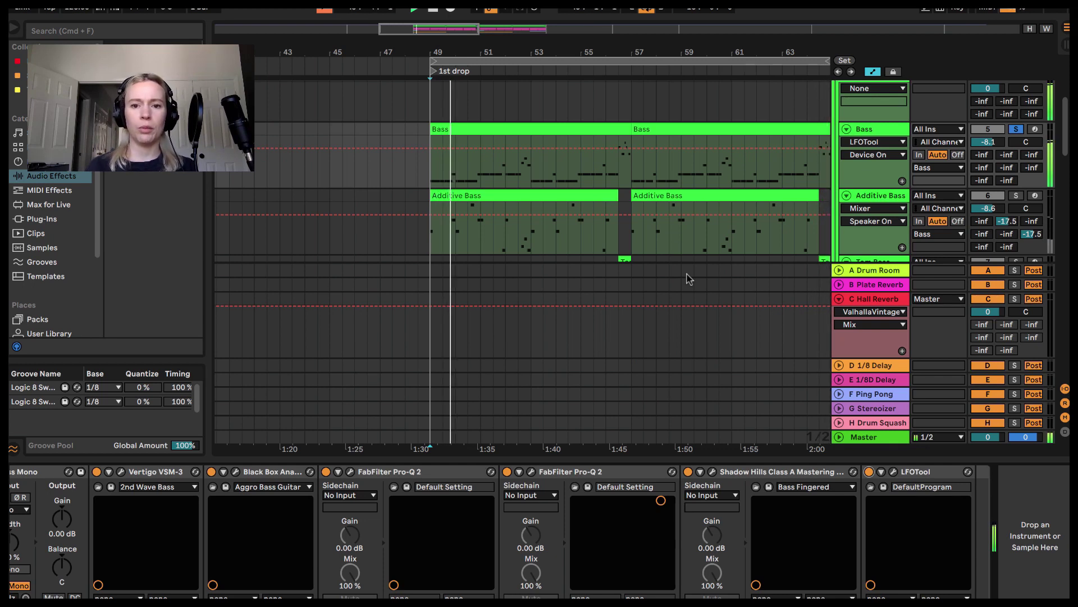
{"action": "left_click", "coordinate": [719, 182]}
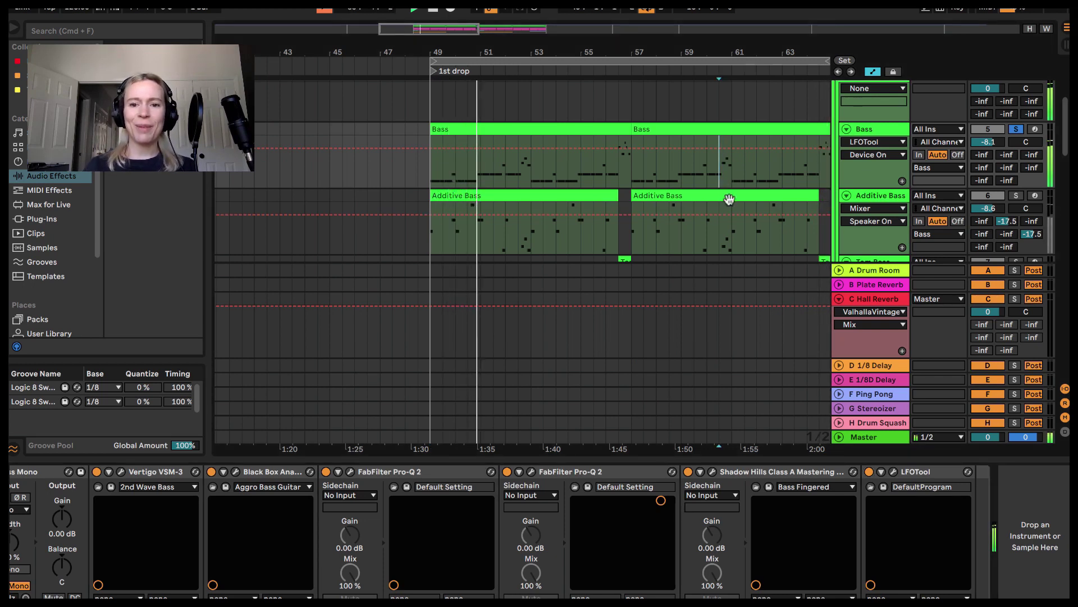